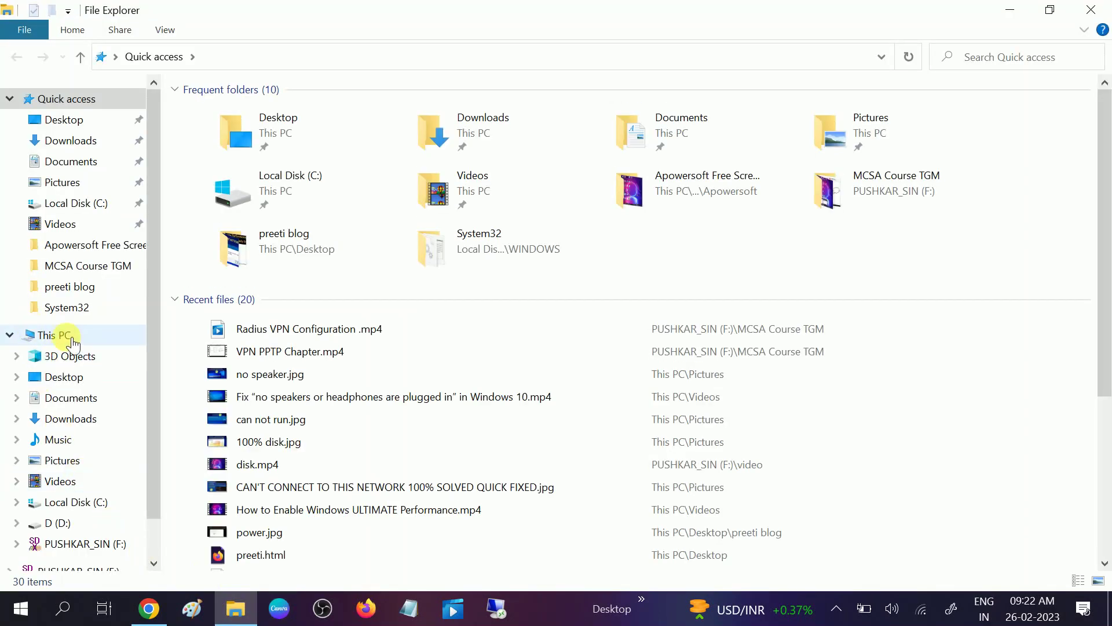
# Show This PC with its folders and drives C, D and F
pyautogui.click(57, 334)
# Open Computer Management through the Manage option on This PC's context menu
pyautogui.rightClick(57, 334)
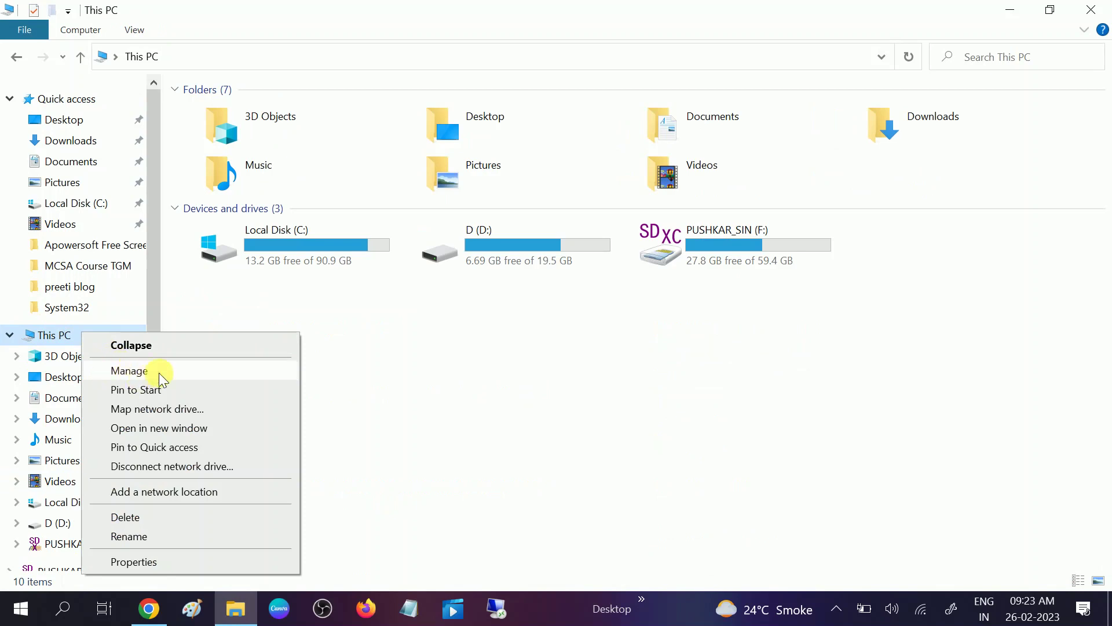
pyautogui.click(144, 373)
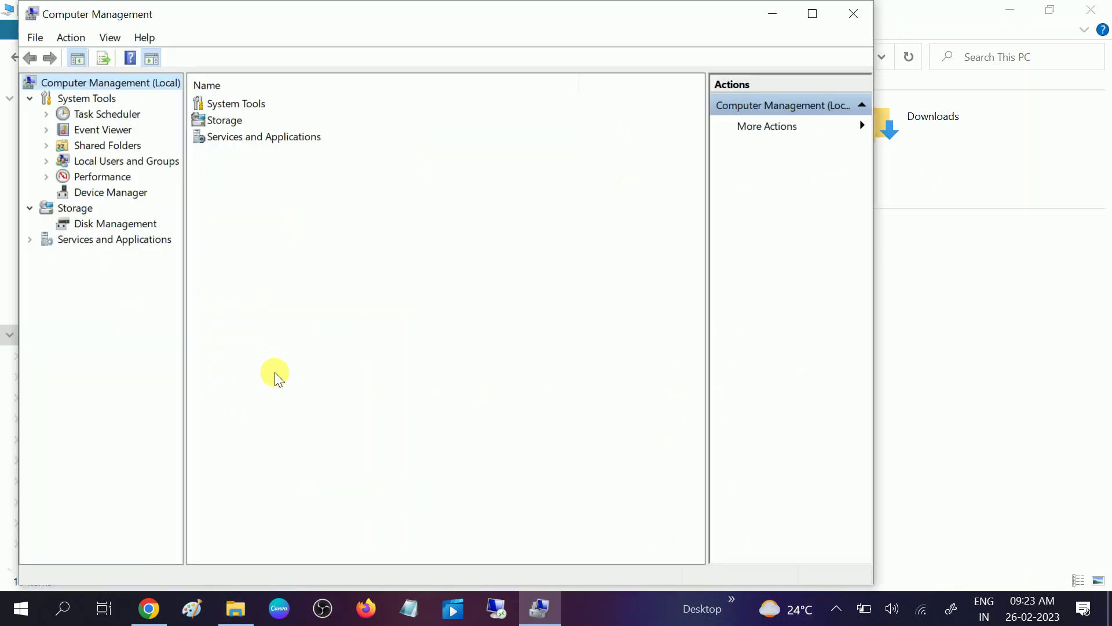
# Maximize the window, list Local Users and Groups > Groups, and select Remote Desktop Users
pyautogui.click(811, 15)
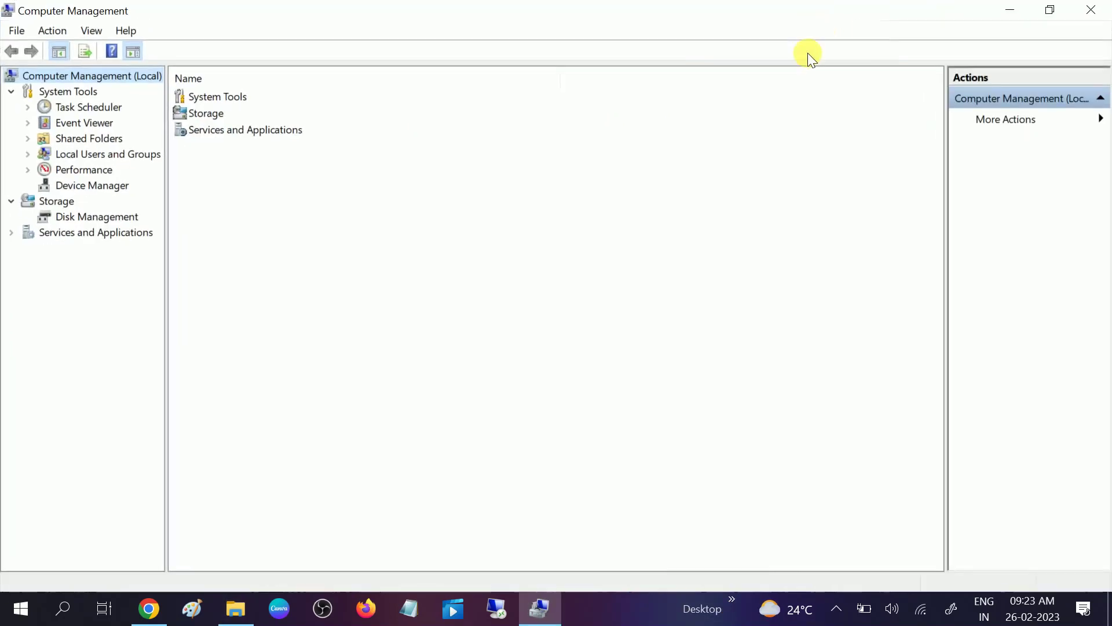
pyautogui.doubleClick(85, 156)
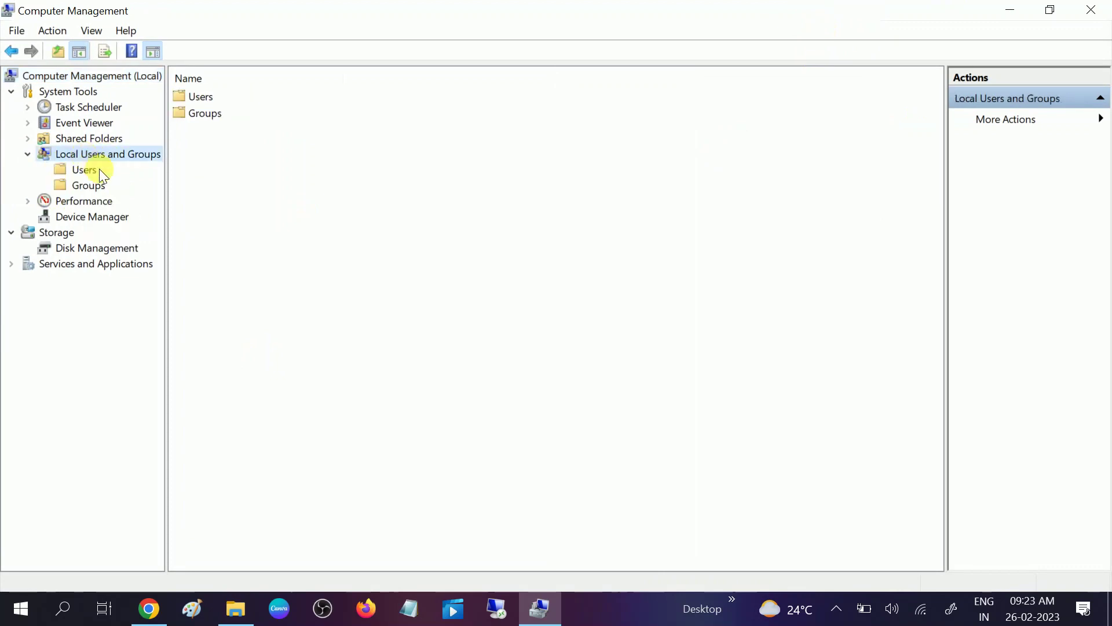
pyautogui.click(87, 186)
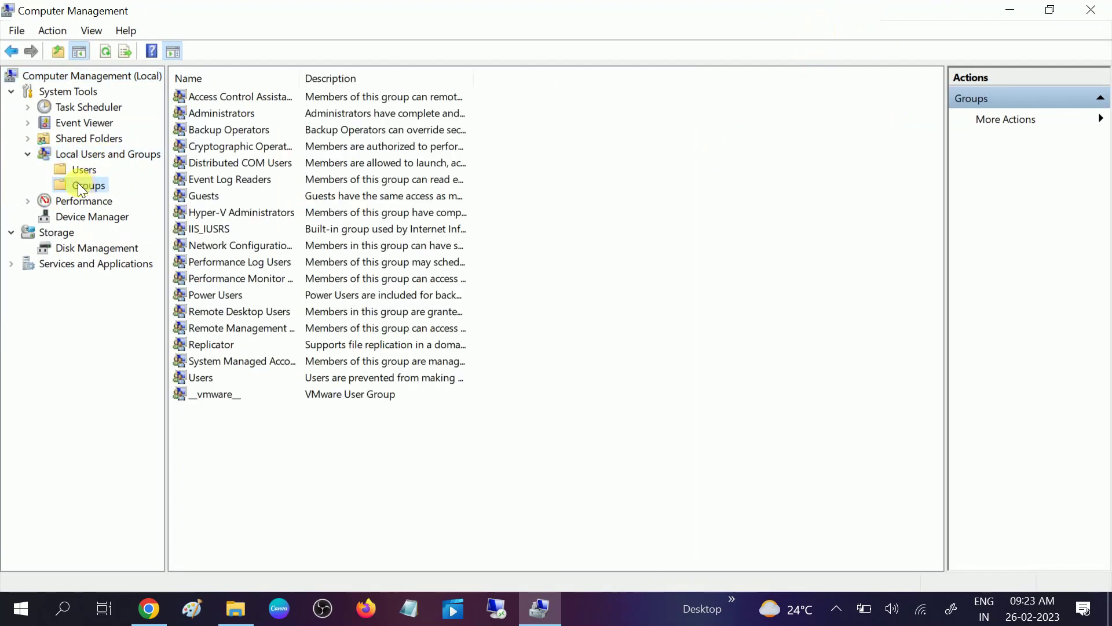
pyautogui.click(222, 311)
pyautogui.moveTo(301, 79); pyautogui.dragTo(418, 83)
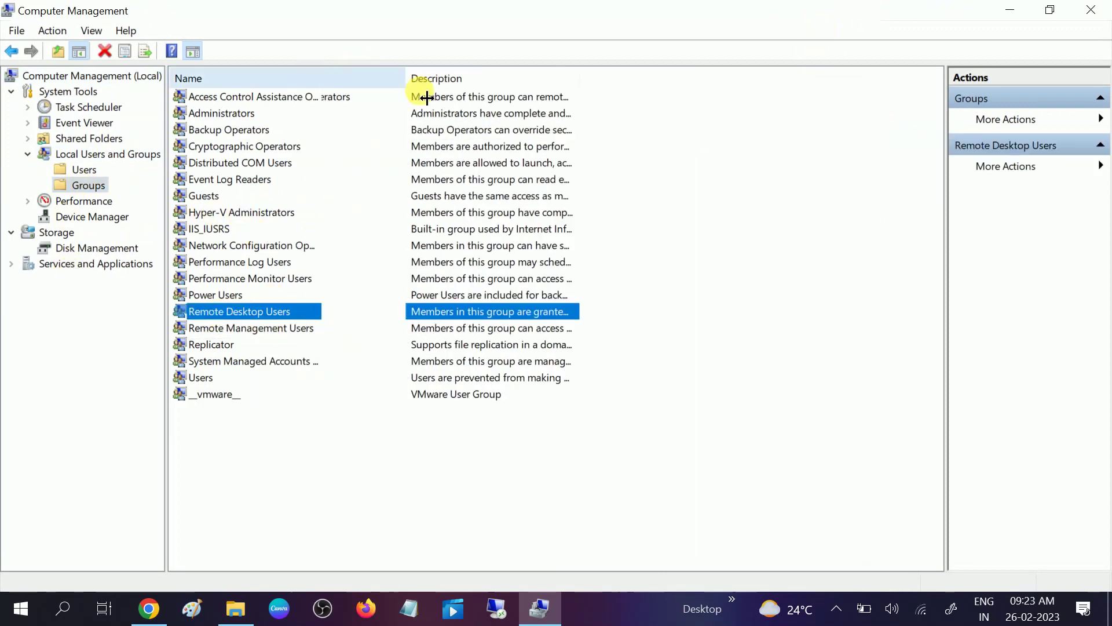
# Add the account 'user' to Remote Desktop Users, correcting the name after a not-found error
pyautogui.doubleClick(233, 312)
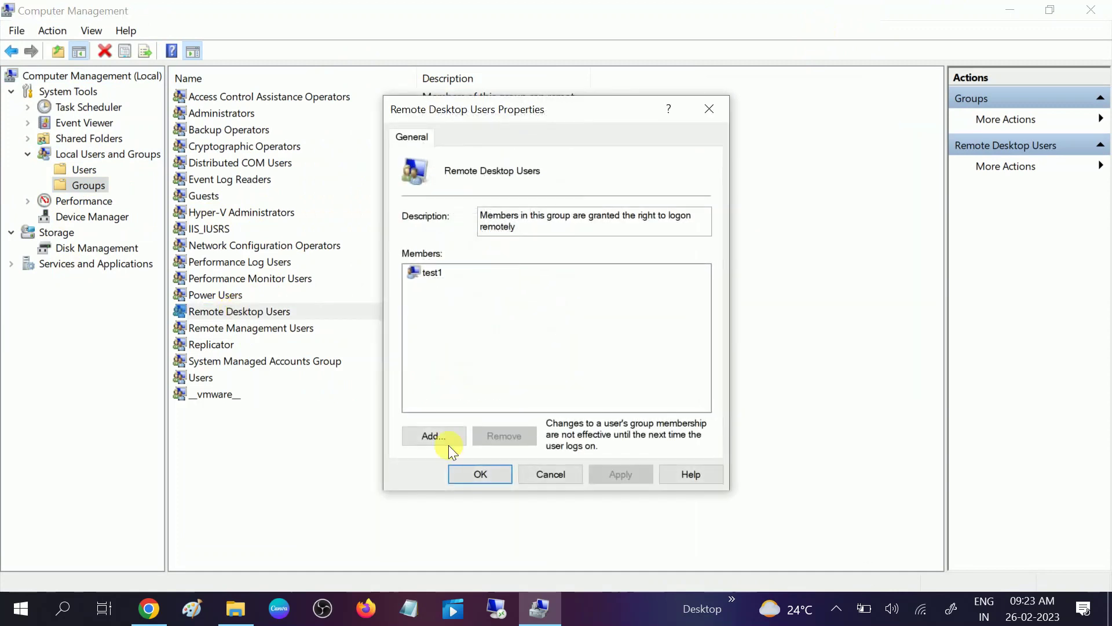
pyautogui.click(431, 437)
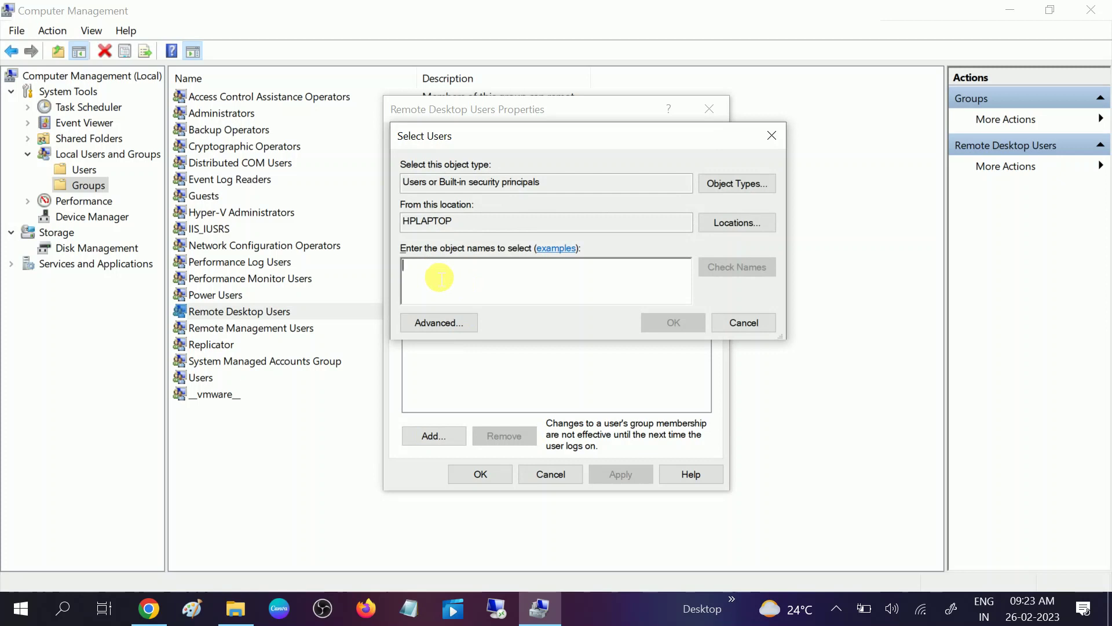
pyautogui.write('use')
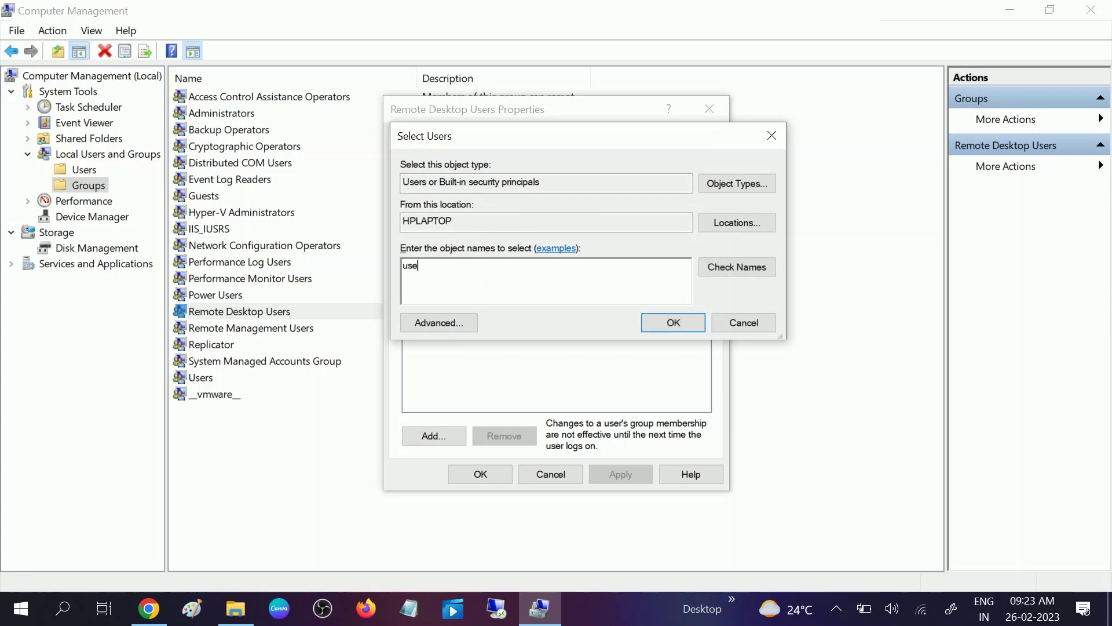
pyautogui.write('rs')
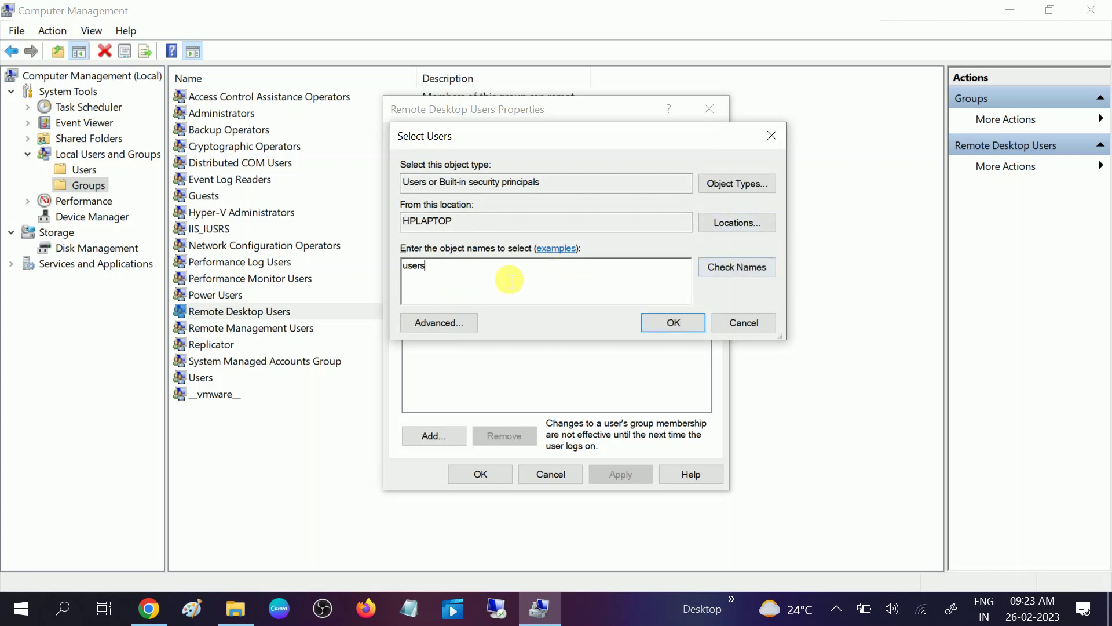
pyautogui.click(729, 266)
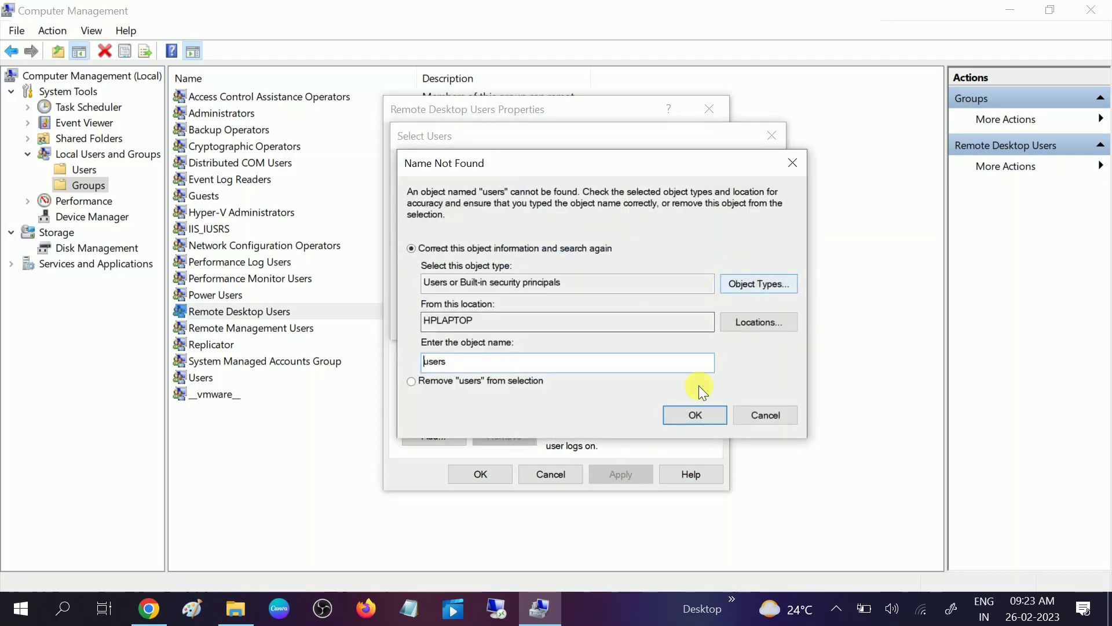
pyautogui.click(765, 415)
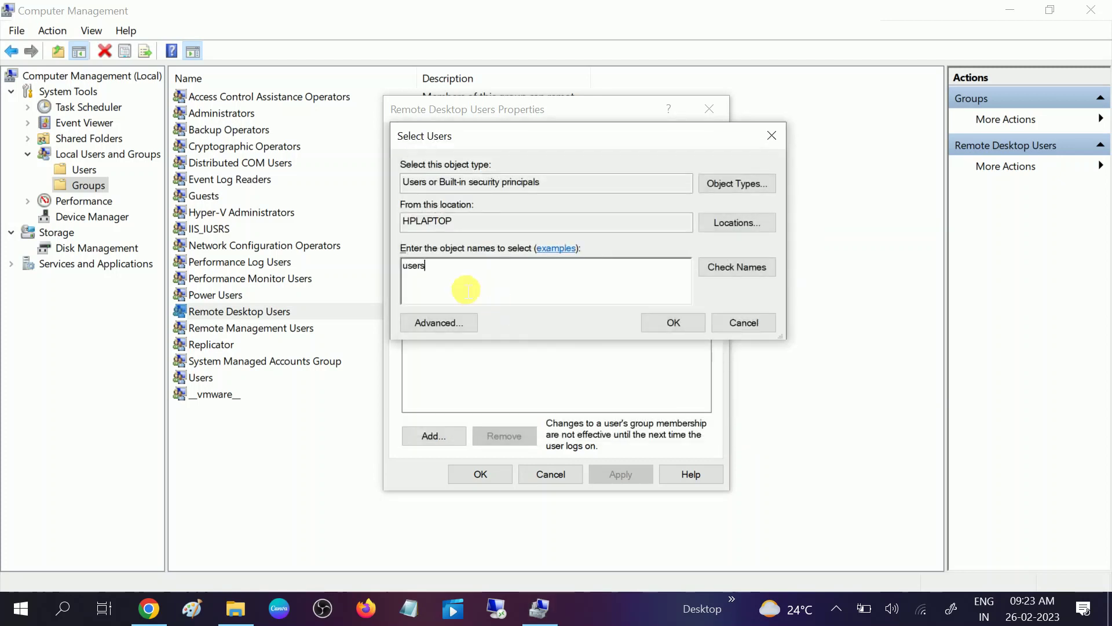
pyautogui.press('BackSpace')
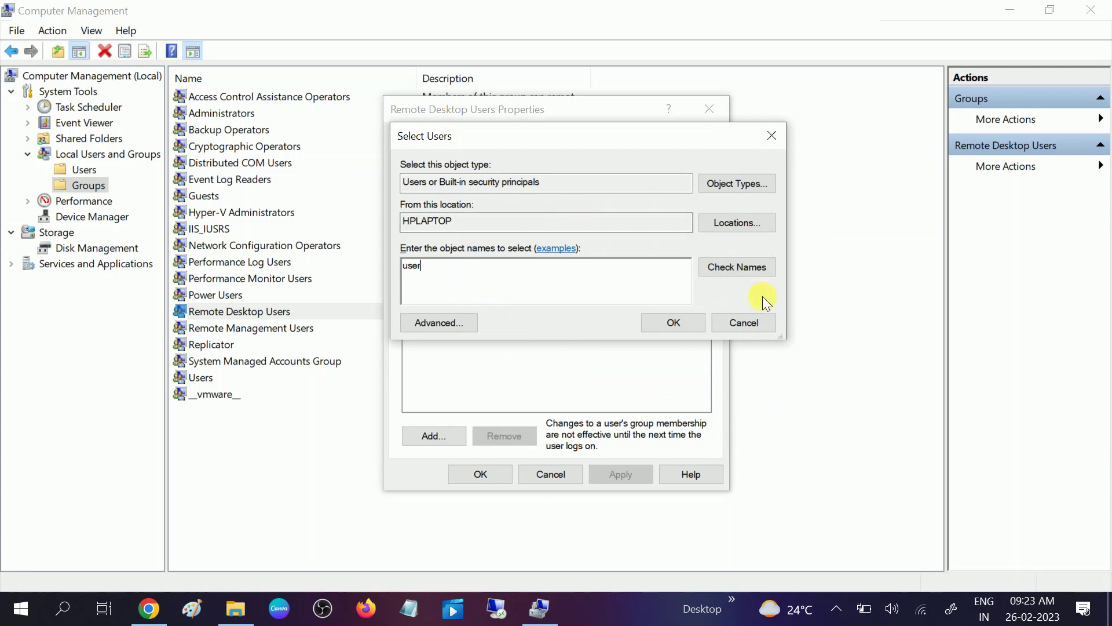
pyautogui.click(739, 270)
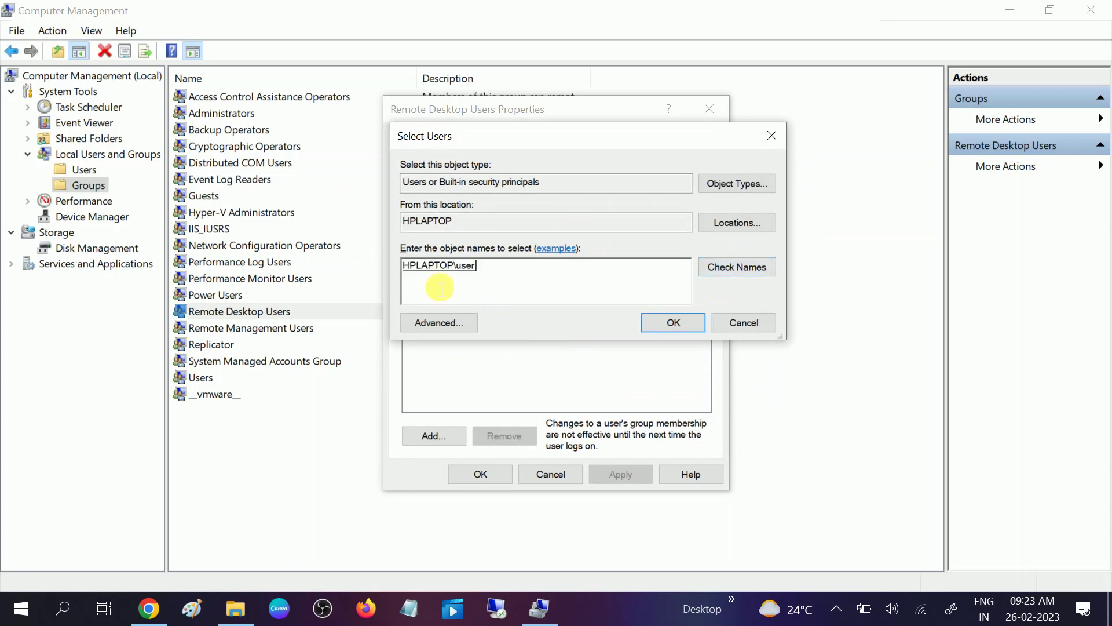
pyautogui.click(674, 322)
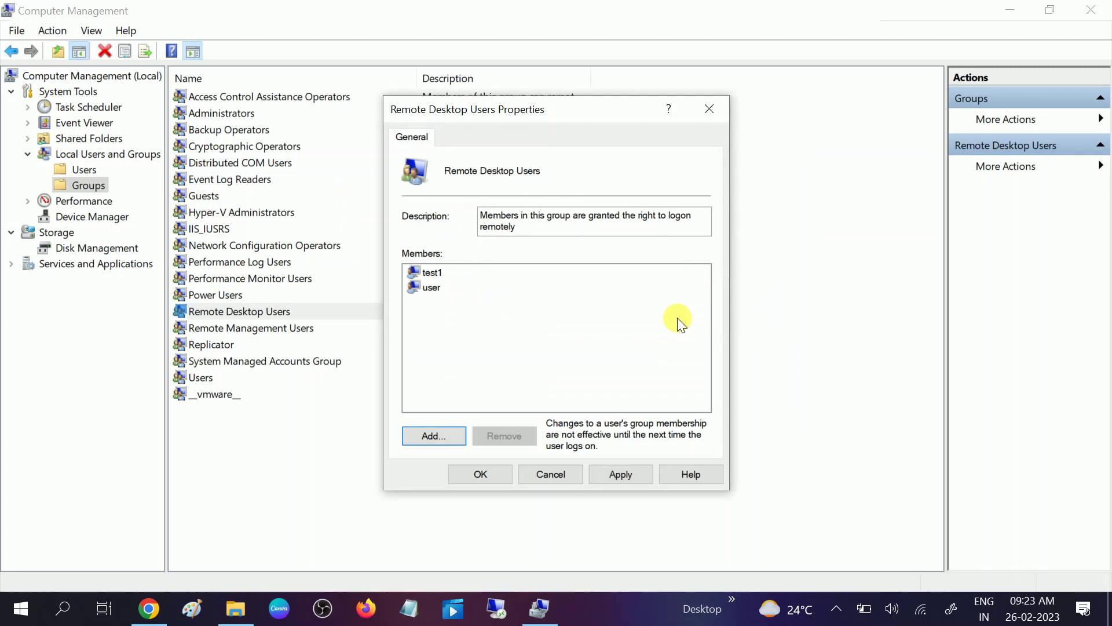
pyautogui.click(643, 477)
# Remove 'user' from Remote Desktop Users, leaving test1, and apply the change
pyautogui.click(430, 288)
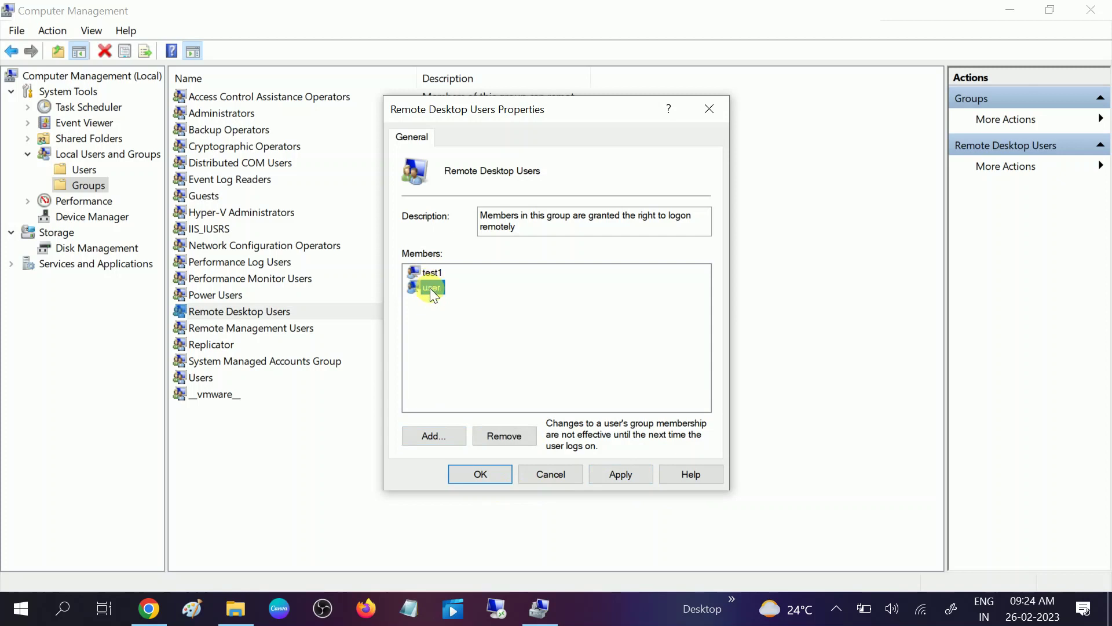
pyautogui.click(507, 430)
pyautogui.click(631, 472)
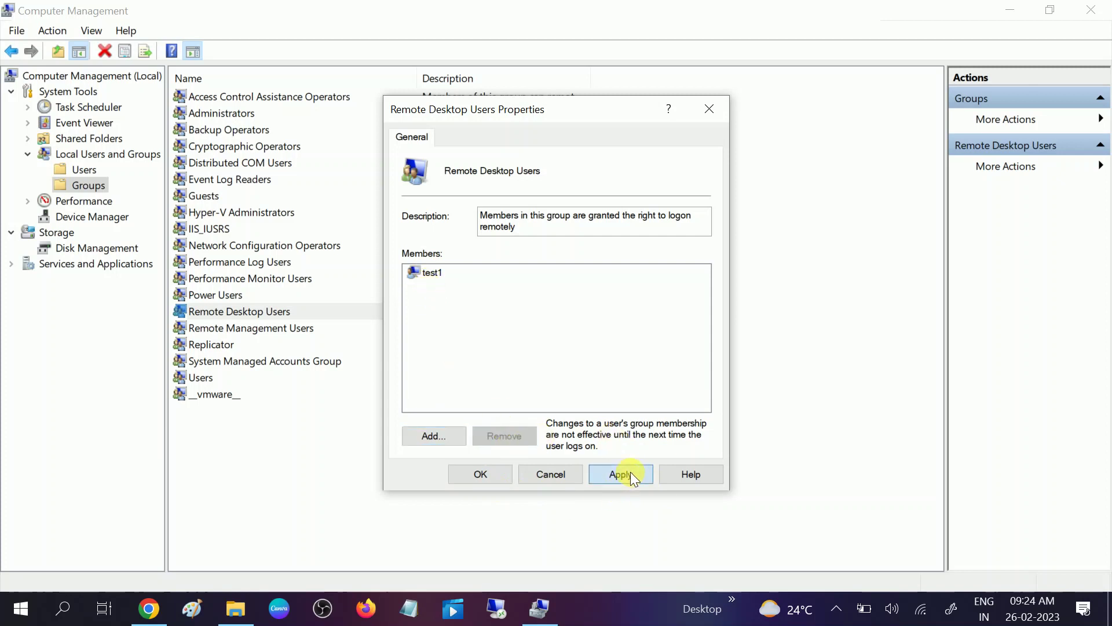
pyautogui.click(480, 474)
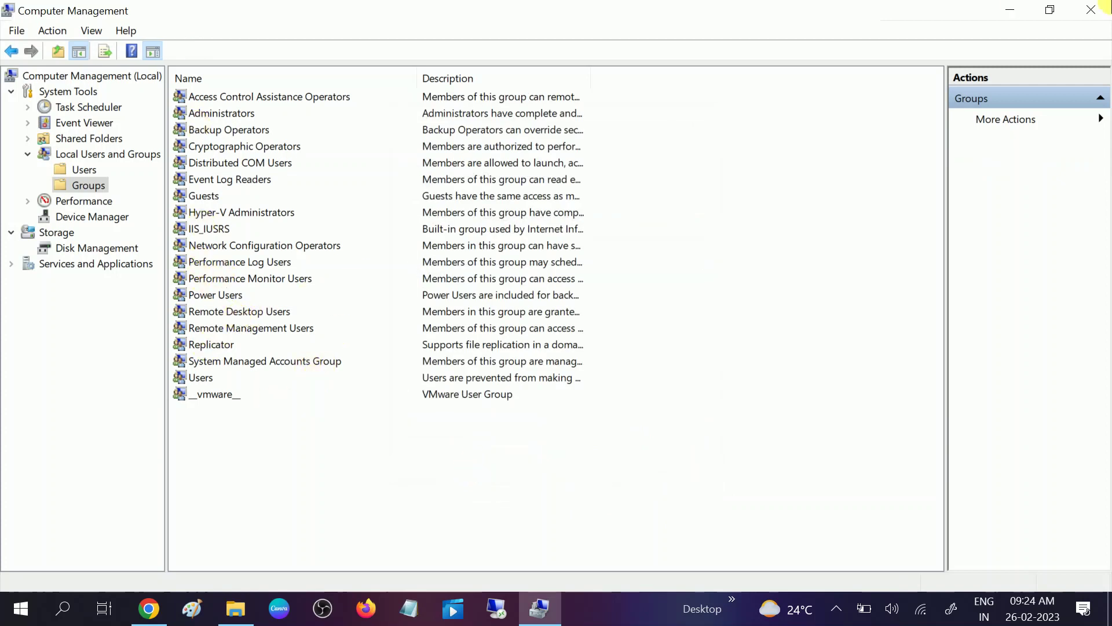
# Close Computer Management and run sysdm.cpl from the Run app to open System Properties
pyautogui.click(1092, 9)
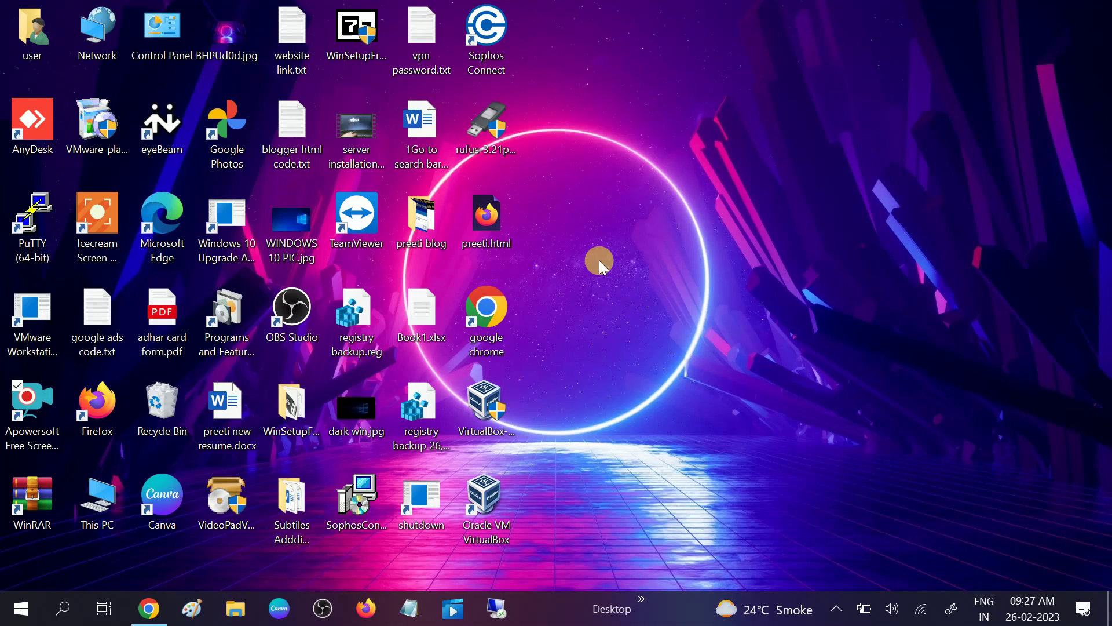
pyautogui.click(63, 609)
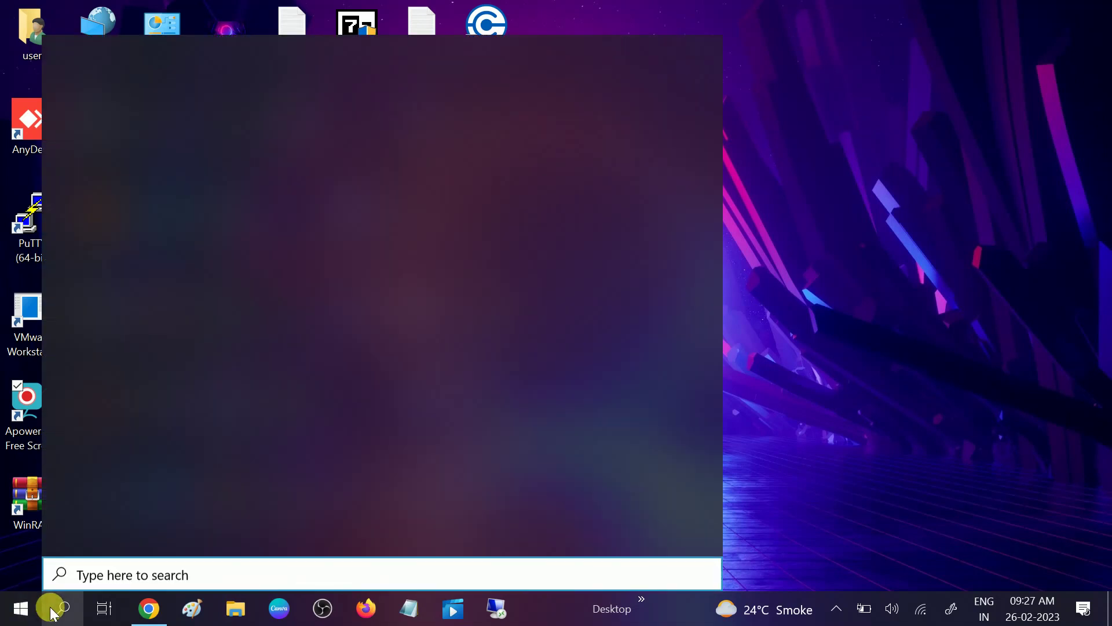
pyautogui.write('run')
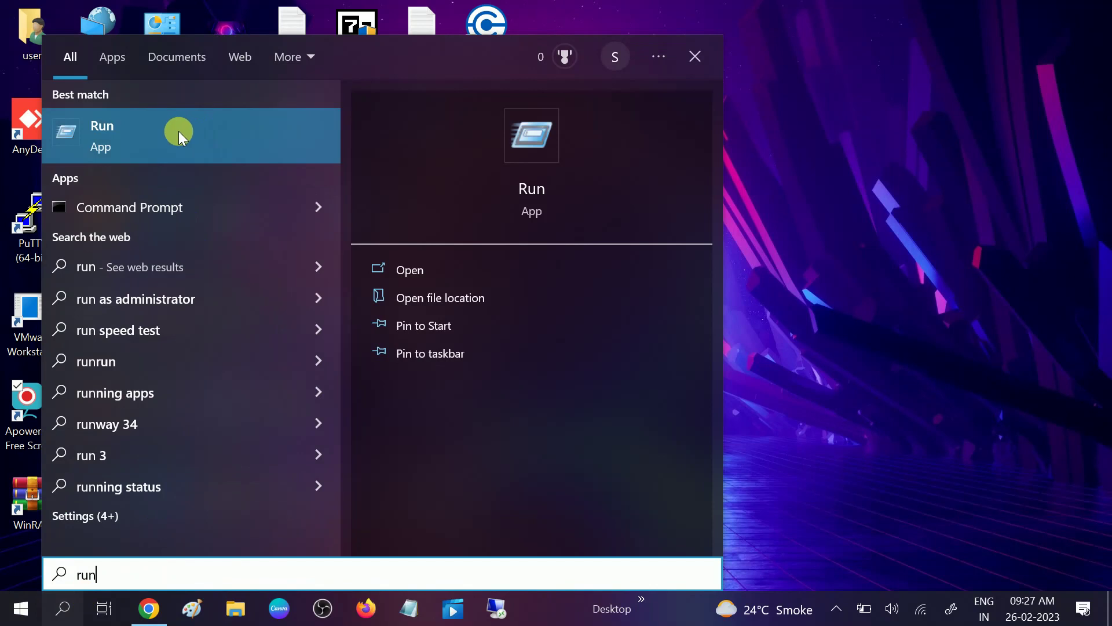
pyautogui.click(178, 131)
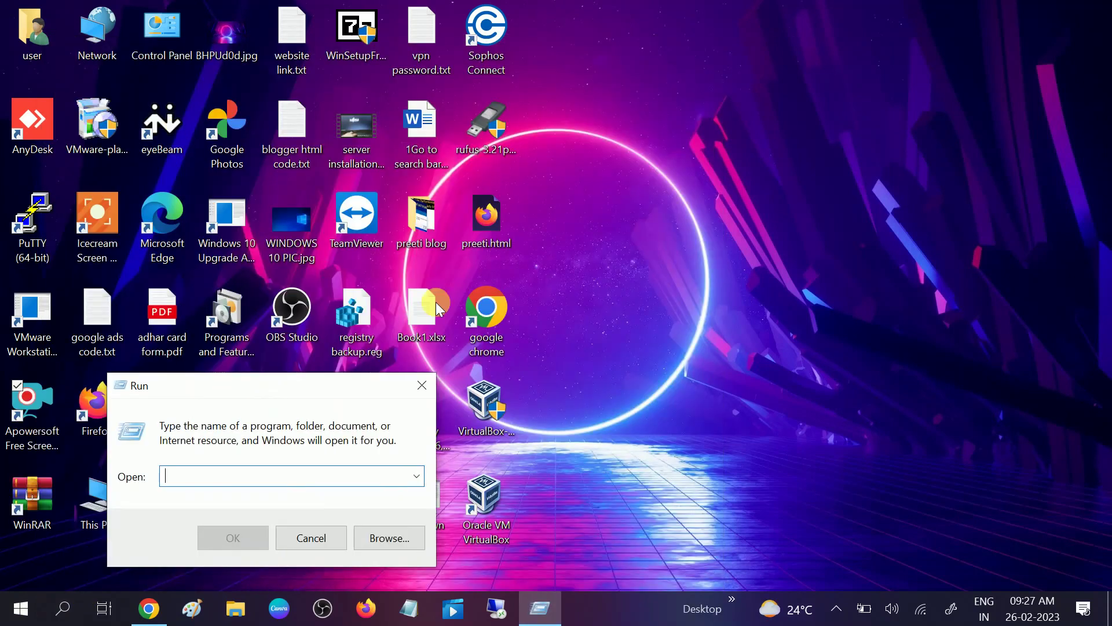
pyautogui.click(529, 279)
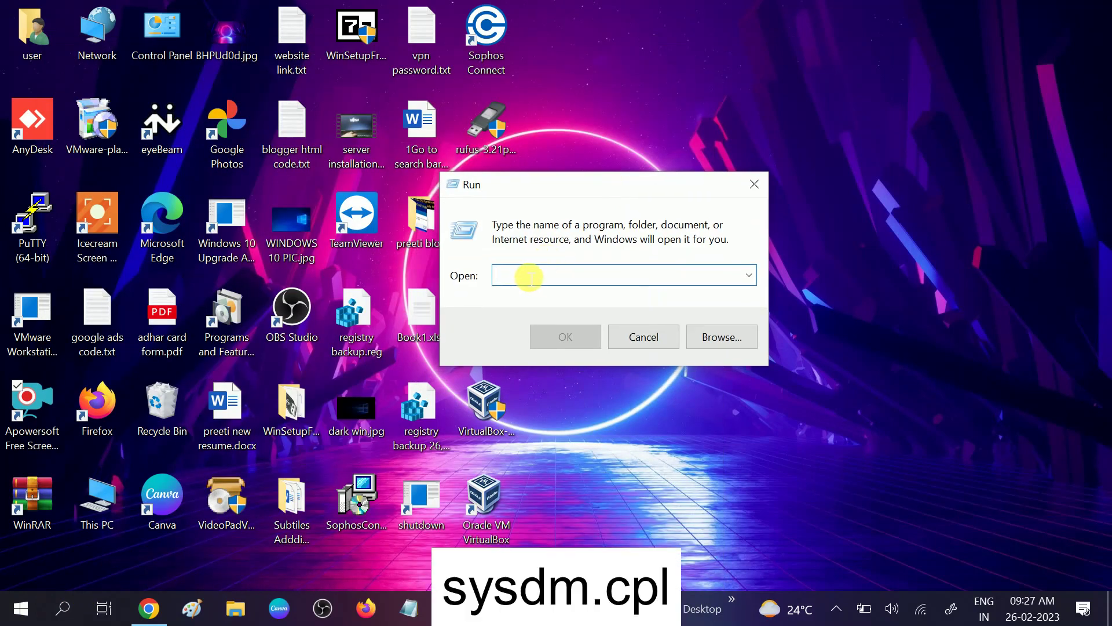
pyautogui.write('sys')
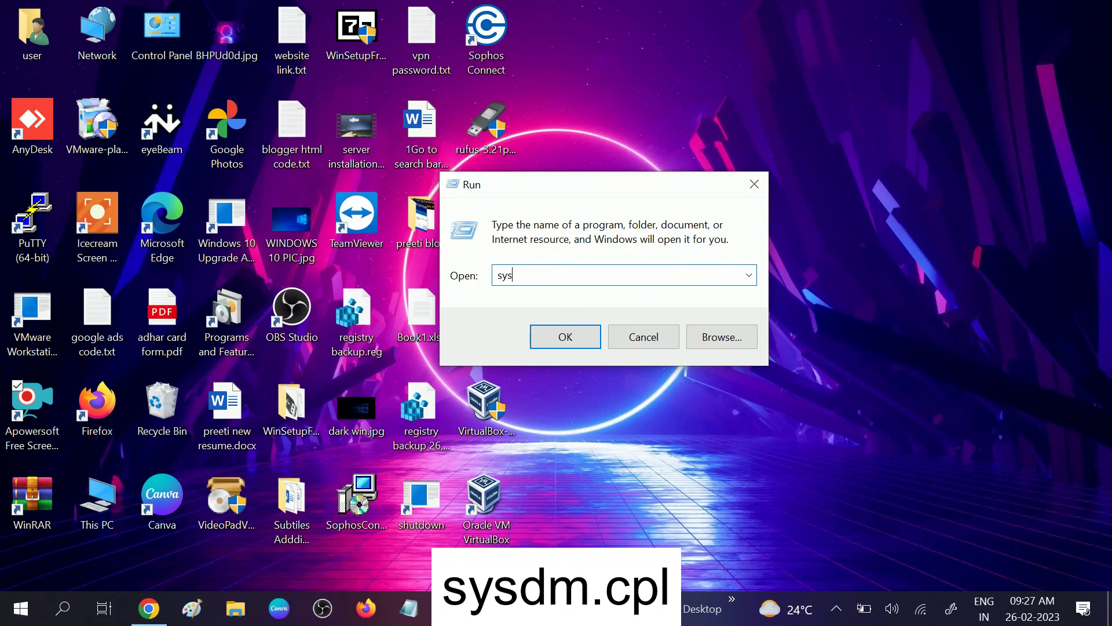
pyautogui.write('dm.c')
pyautogui.write('pl')
pyautogui.press('Return')
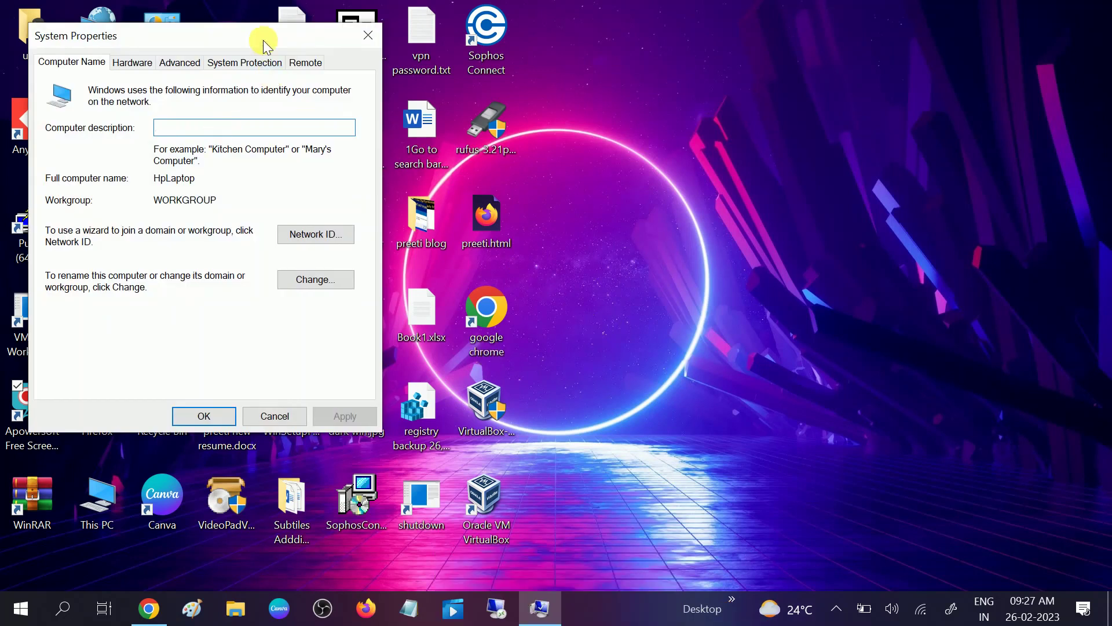
pyautogui.moveTo(266, 40); pyautogui.dragTo(679, 56)
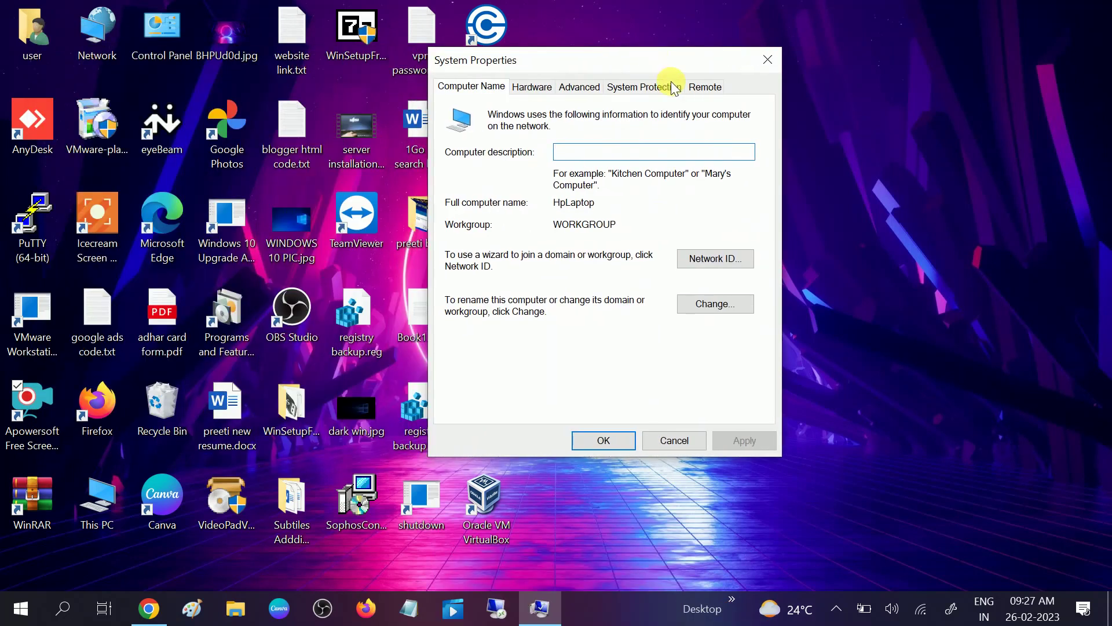
# Switch to the Remote tab and open the Remote Desktop Users list showing test1
pyautogui.click(705, 86)
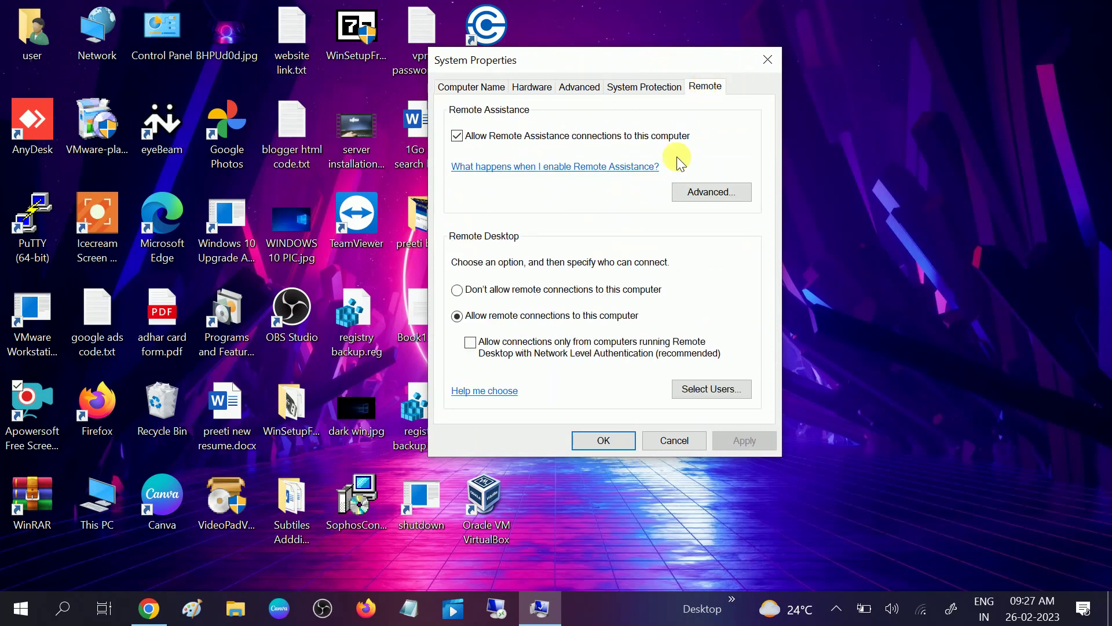
pyautogui.click(726, 394)
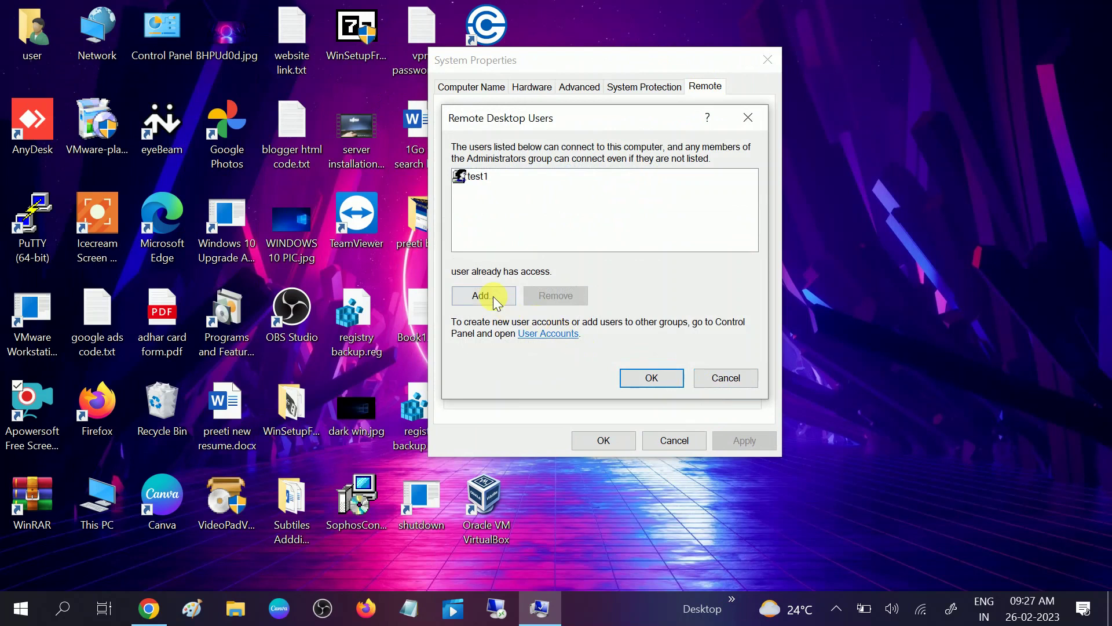
# Add 'user' to the Remote Desktop Users list, then confirm and close System Properties
pyautogui.click(483, 296)
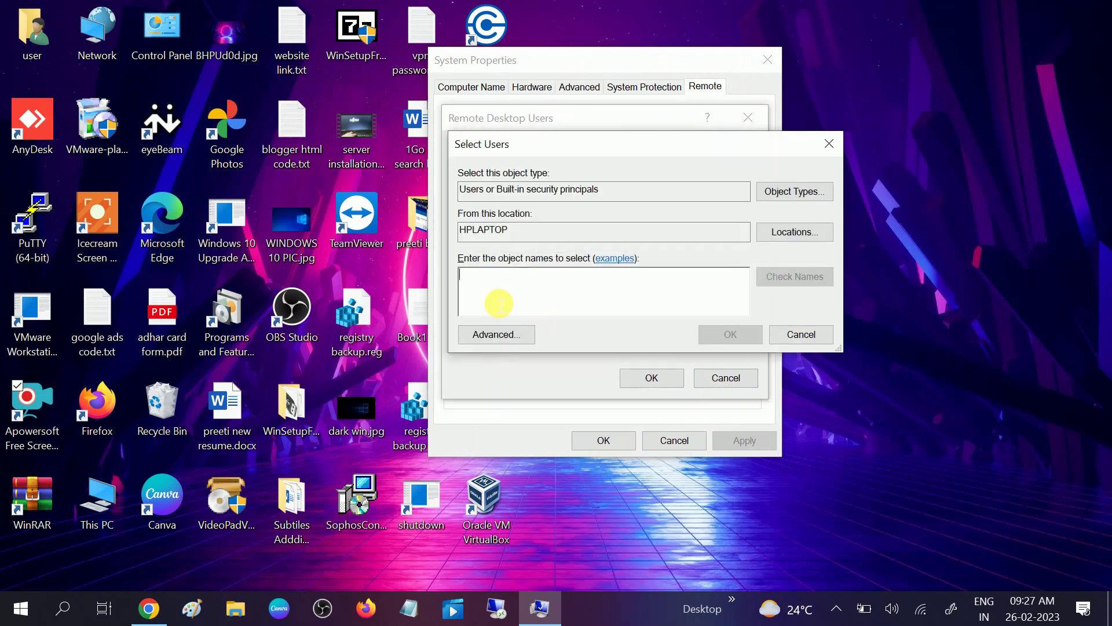
pyautogui.write('user')
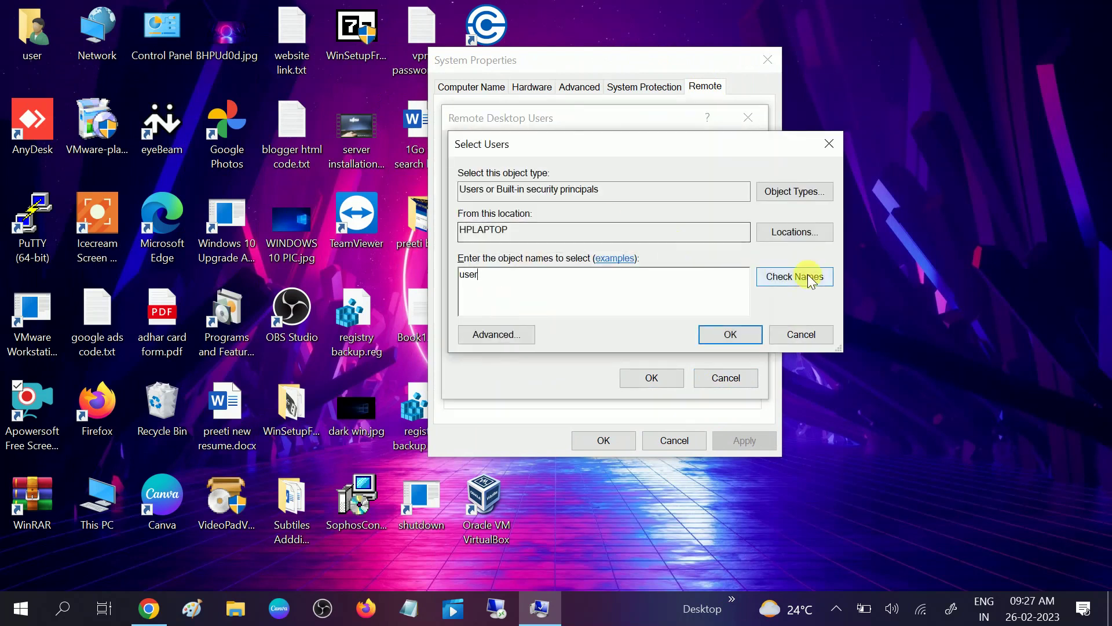
pyautogui.click(809, 280)
pyautogui.click(734, 336)
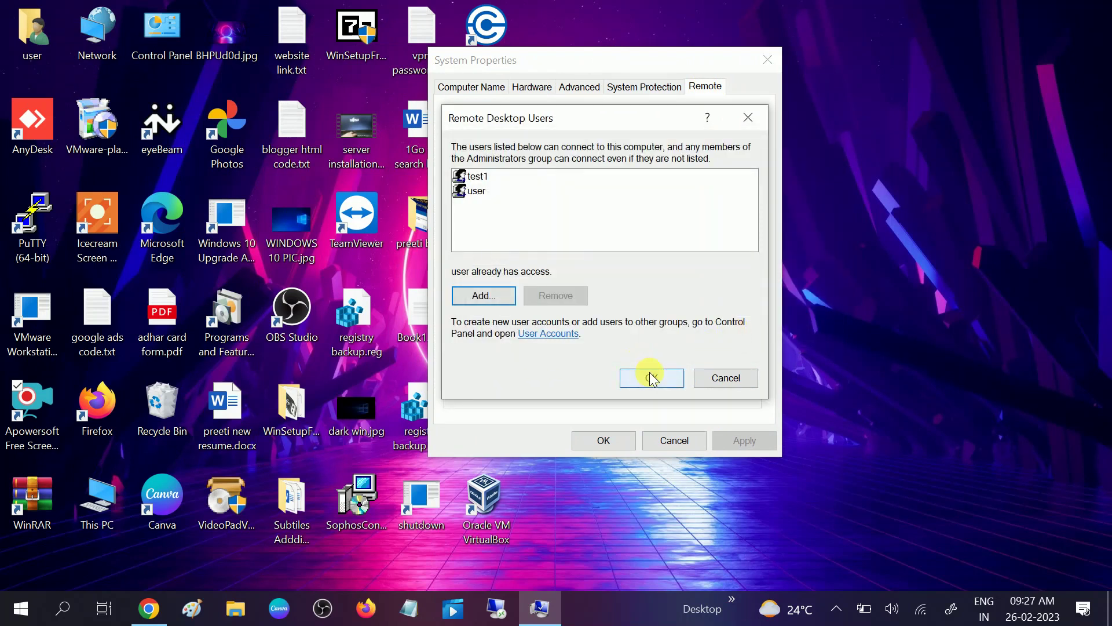
pyautogui.click(652, 378)
pyautogui.click(603, 441)
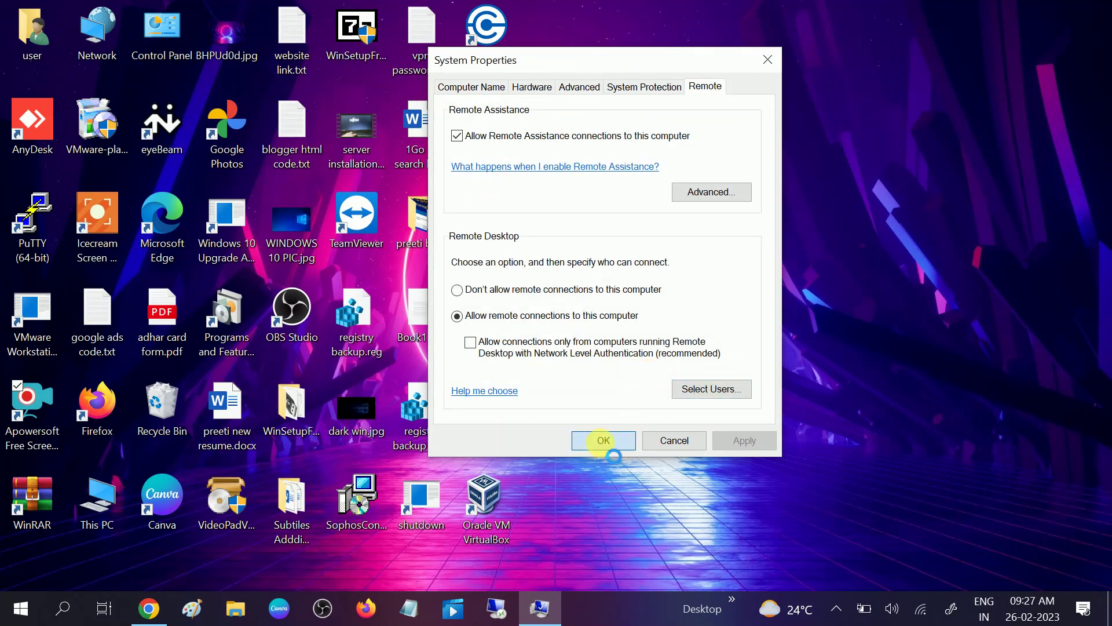